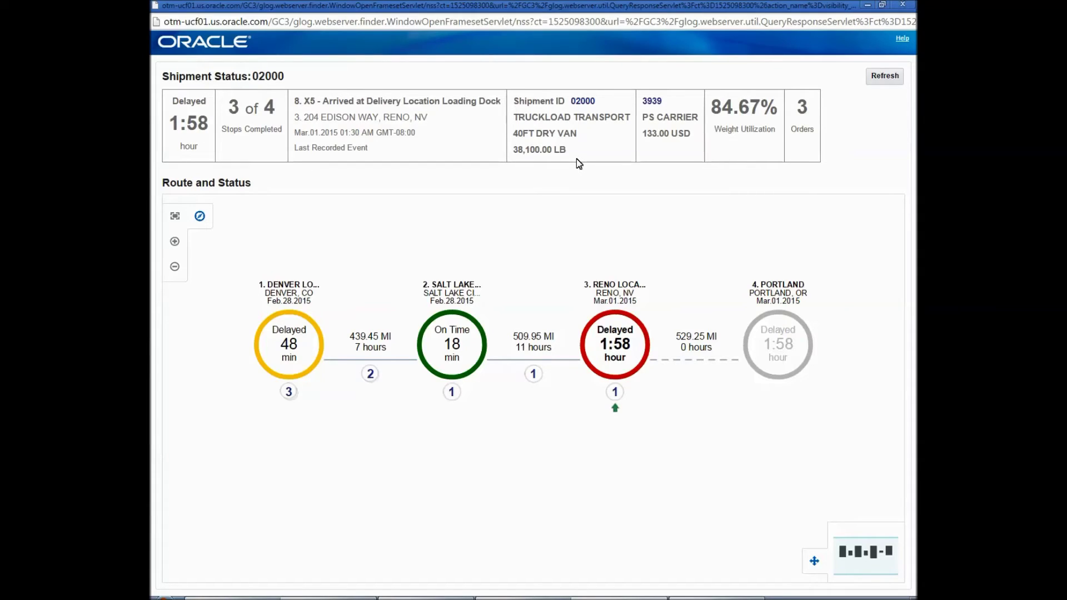
pyautogui.click(578, 111)
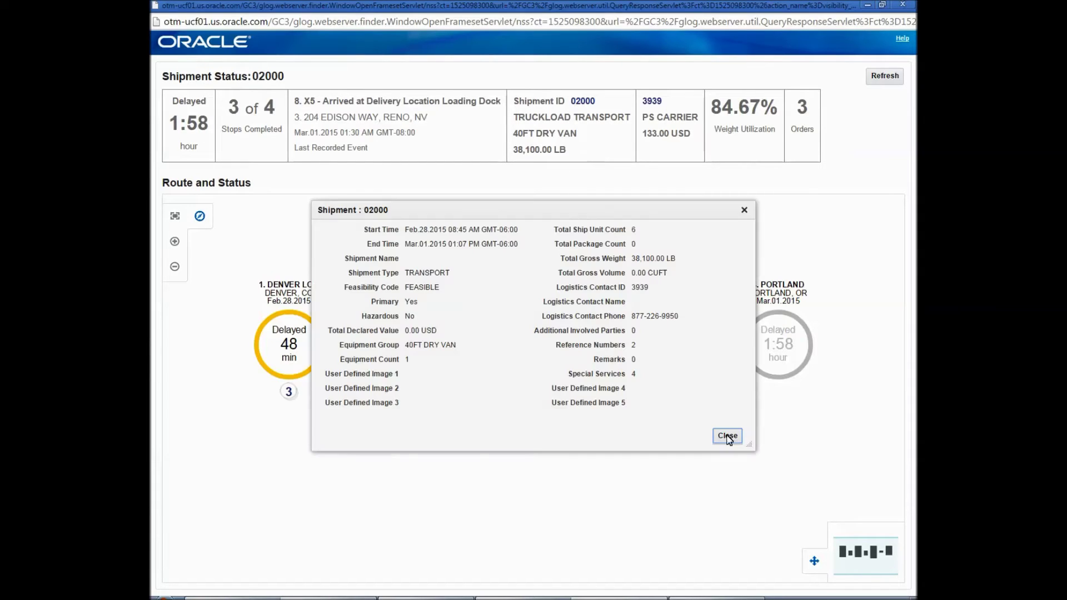
pyautogui.click(647, 157)
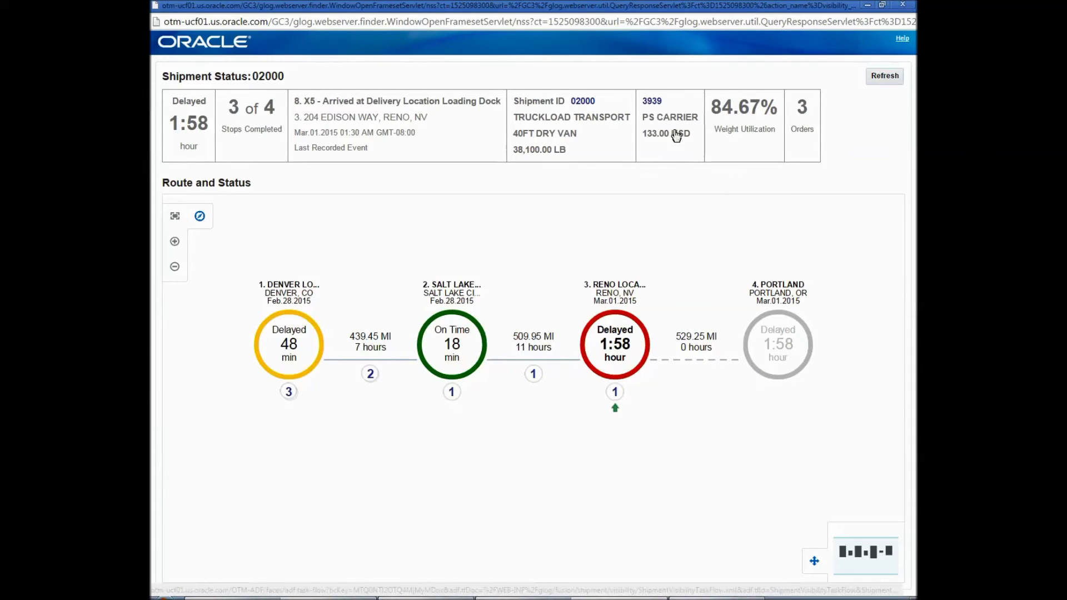
pyautogui.click(653, 106)
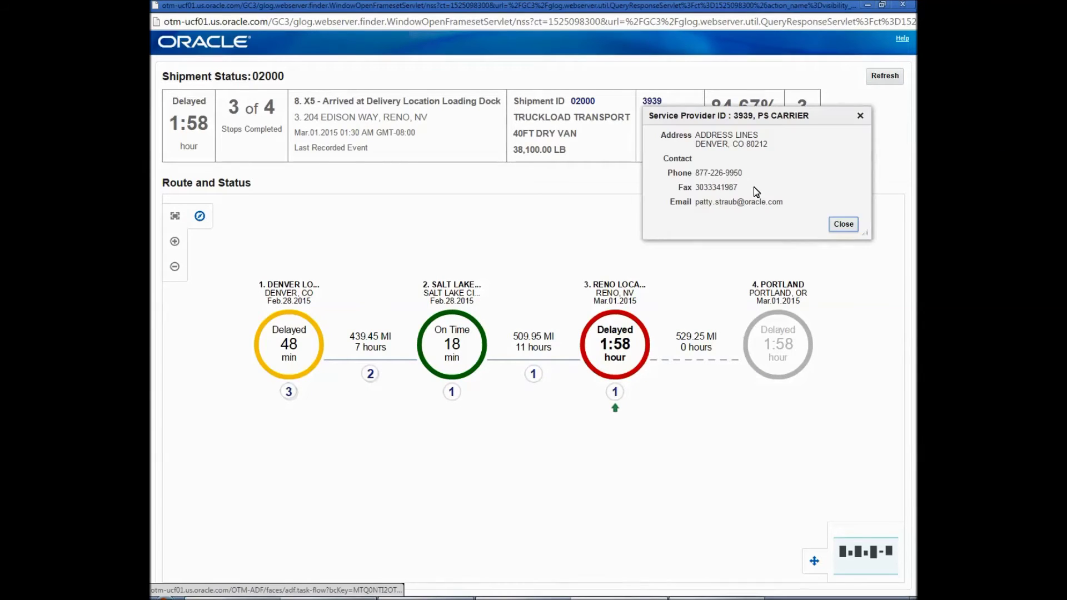
pyautogui.click(843, 225)
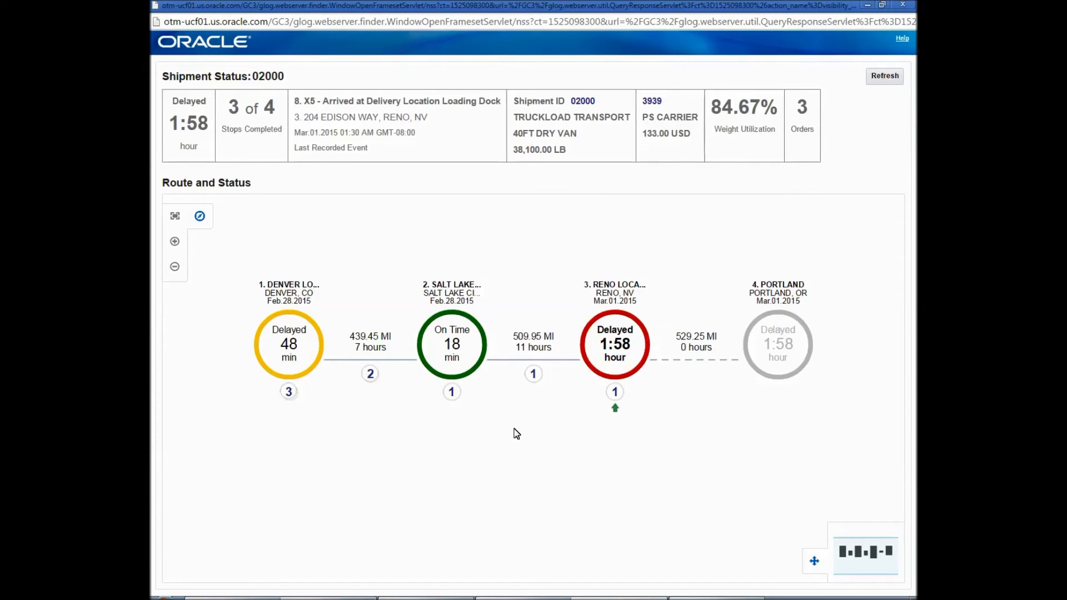
pyautogui.click(614, 411)
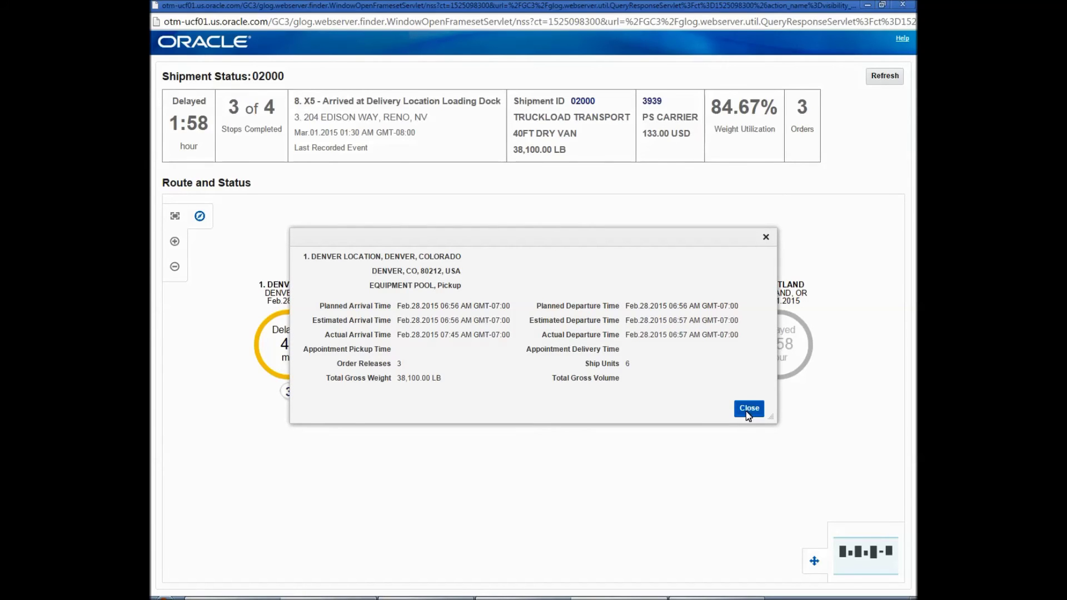
pyautogui.click(748, 409)
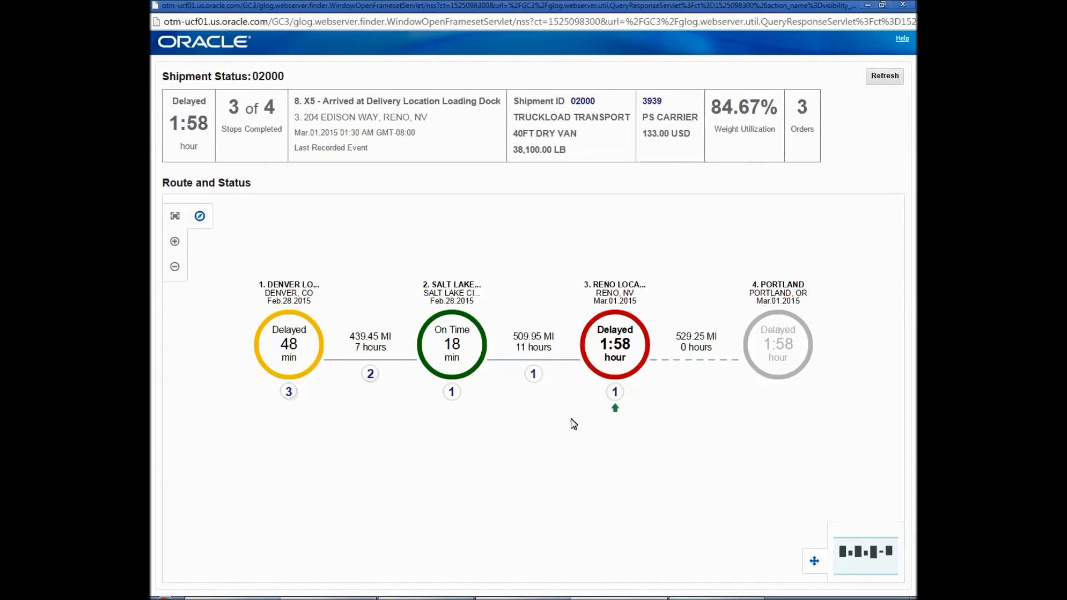
pyautogui.click(288, 393)
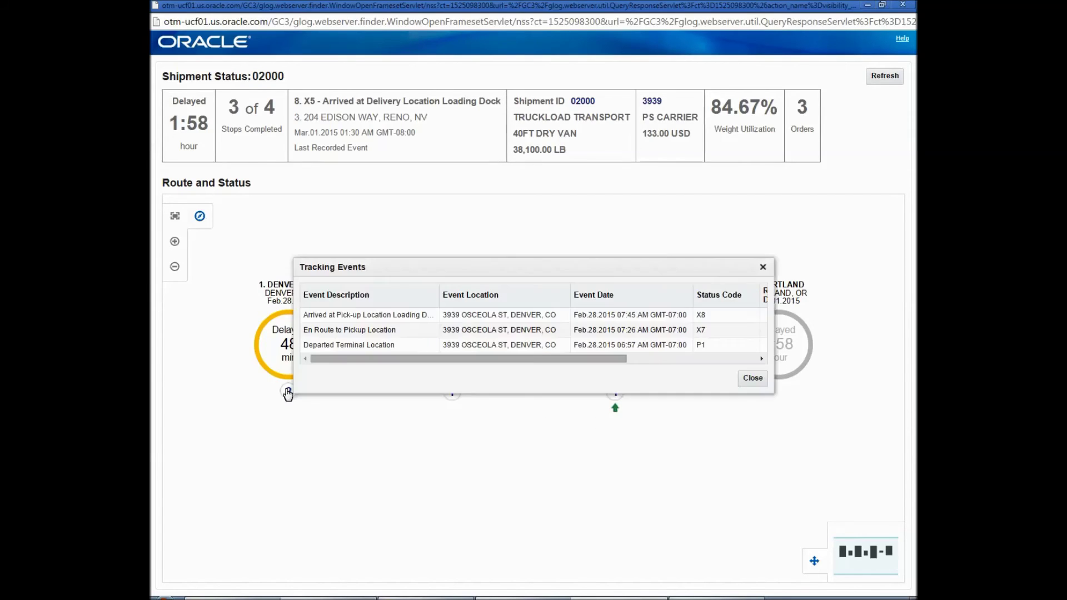
pyautogui.click(754, 378)
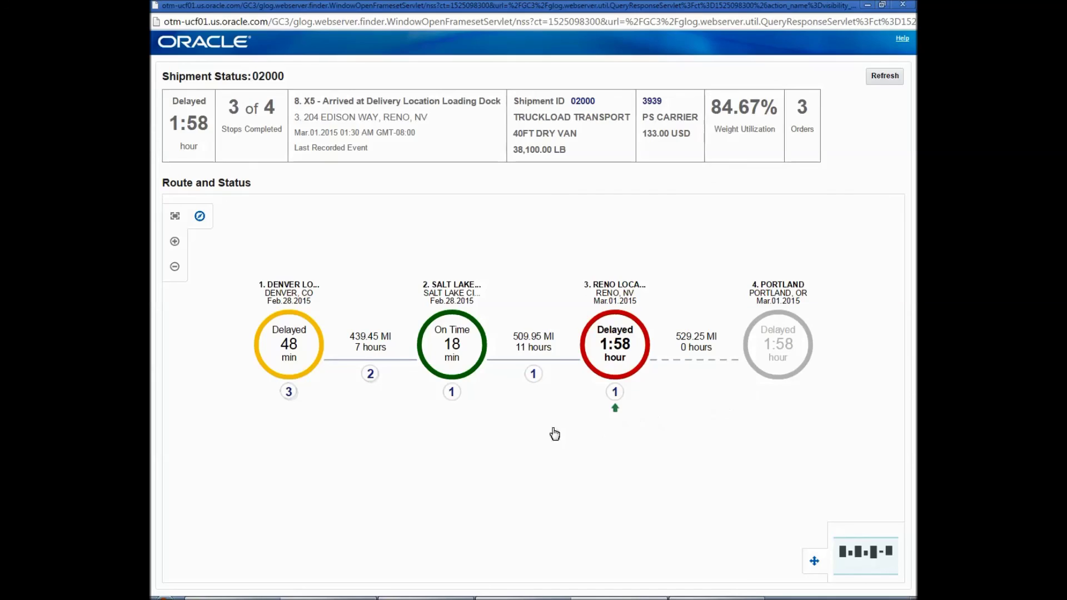